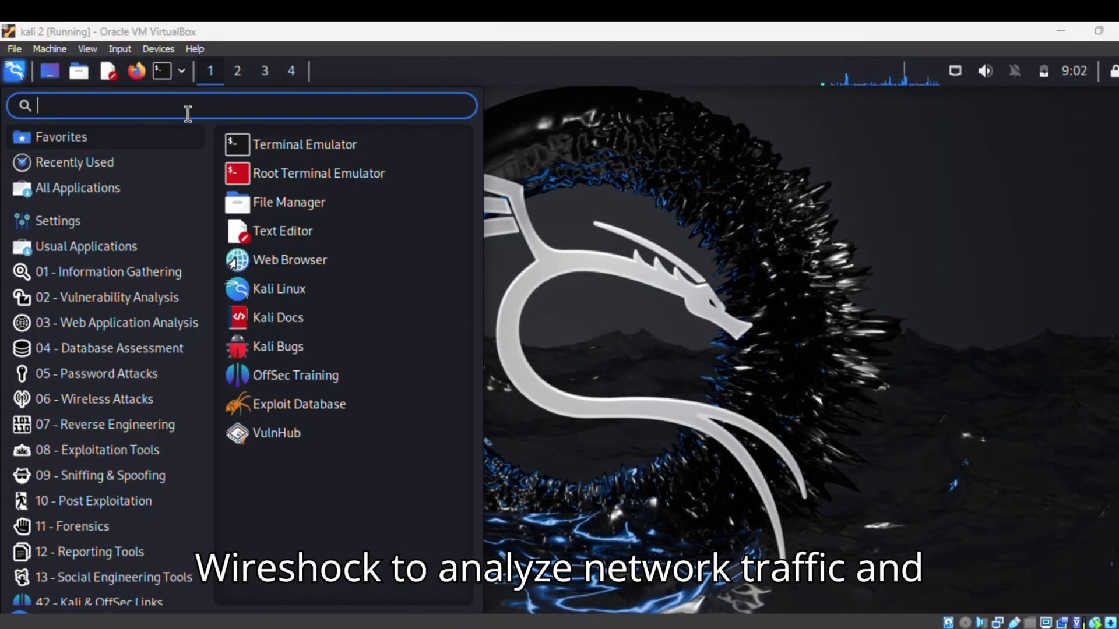
text(wir)
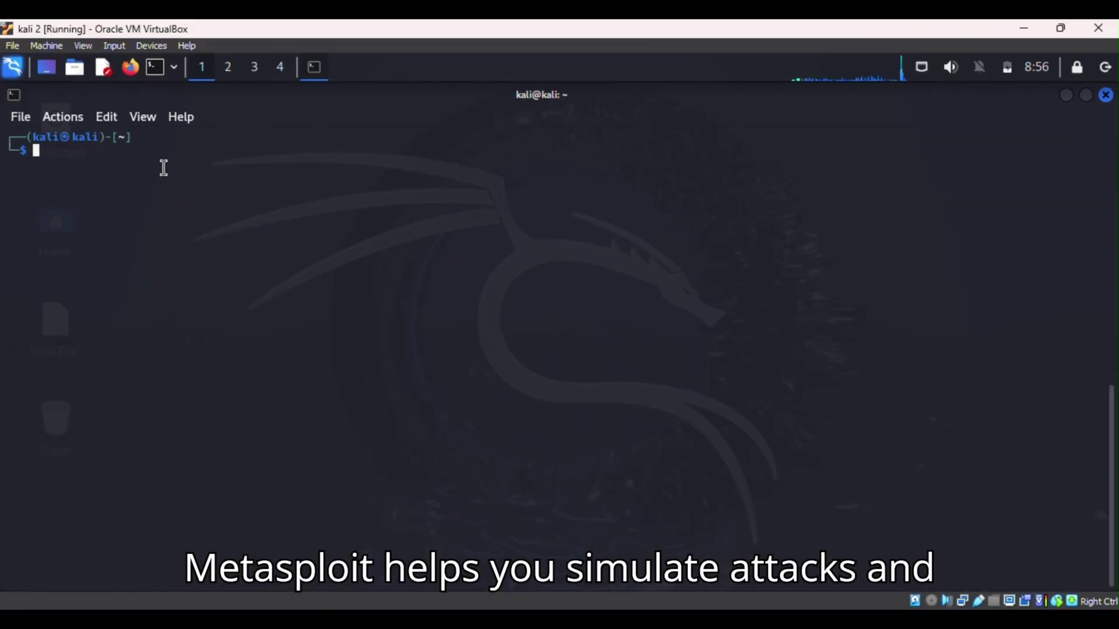
text(m)
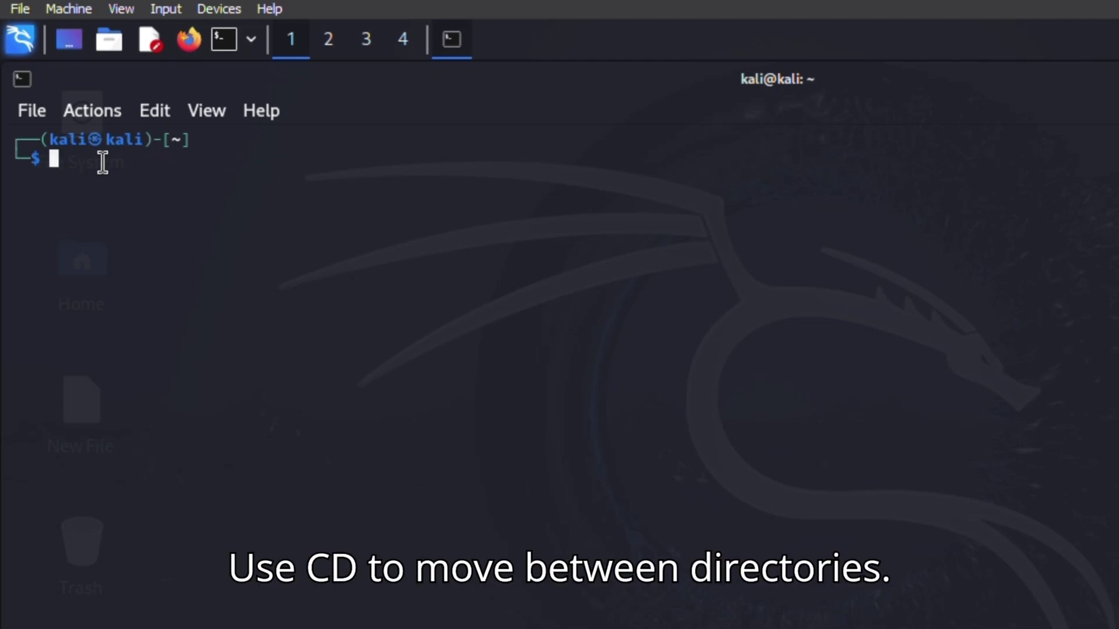
text(ls)
- List the home folder, visit Documents and back, run ls -l, and print /home/kali
key(Return)
text(cd d)
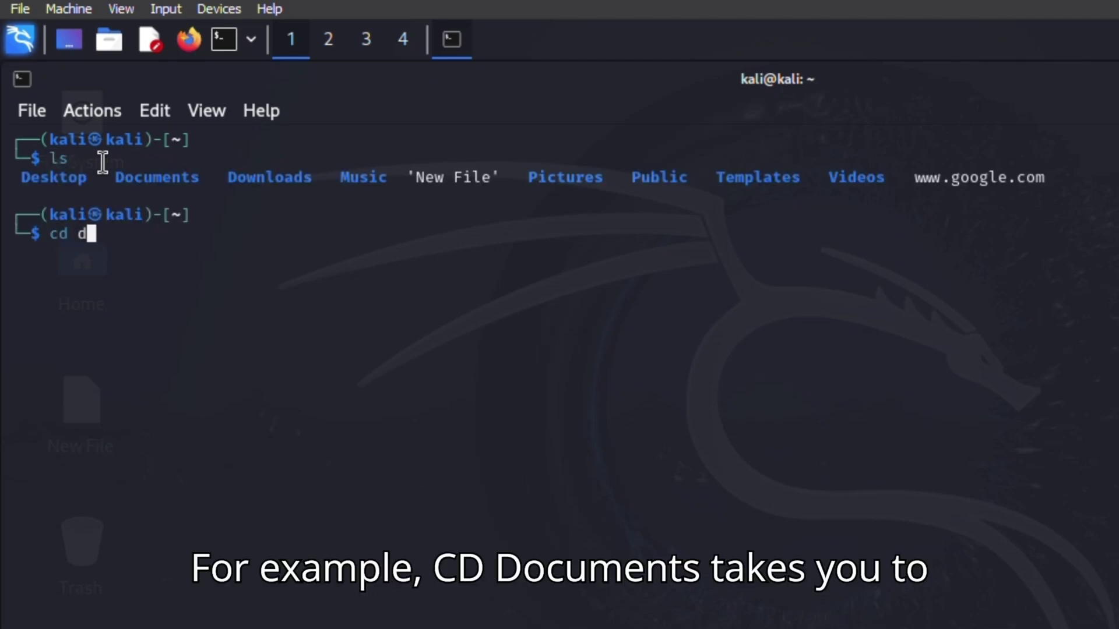
key(Tab)
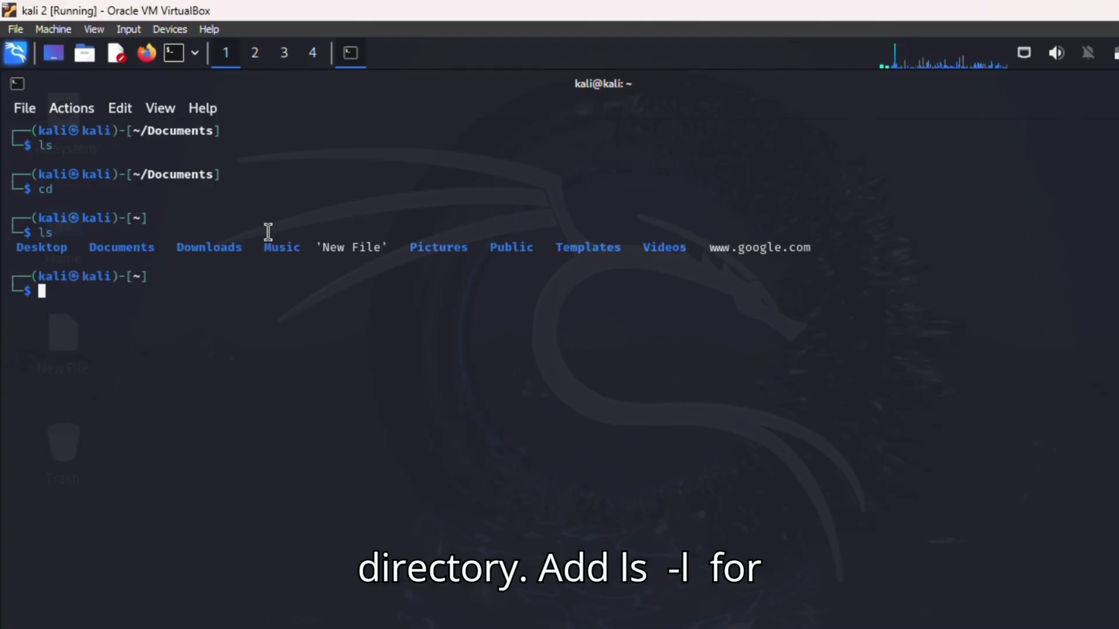
text(ls )
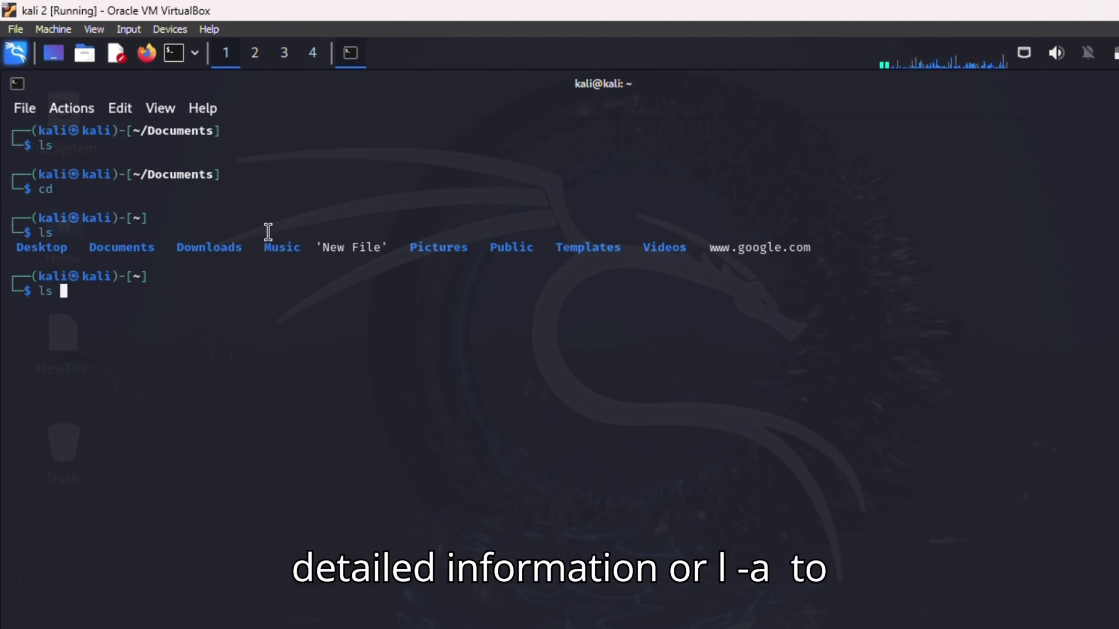
text(-l)
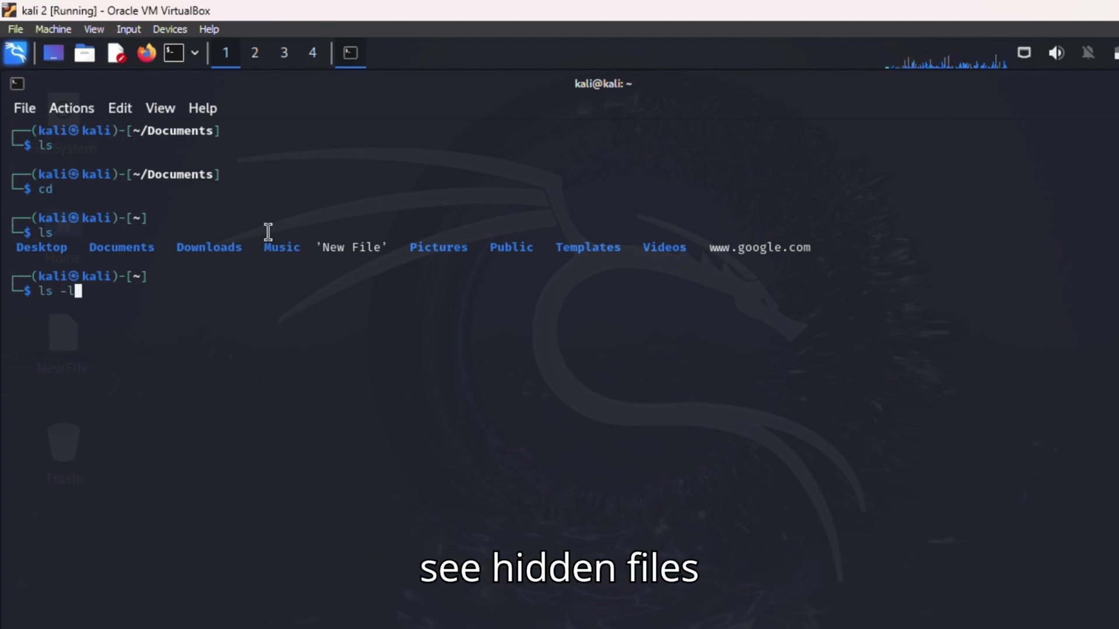
key(Return)
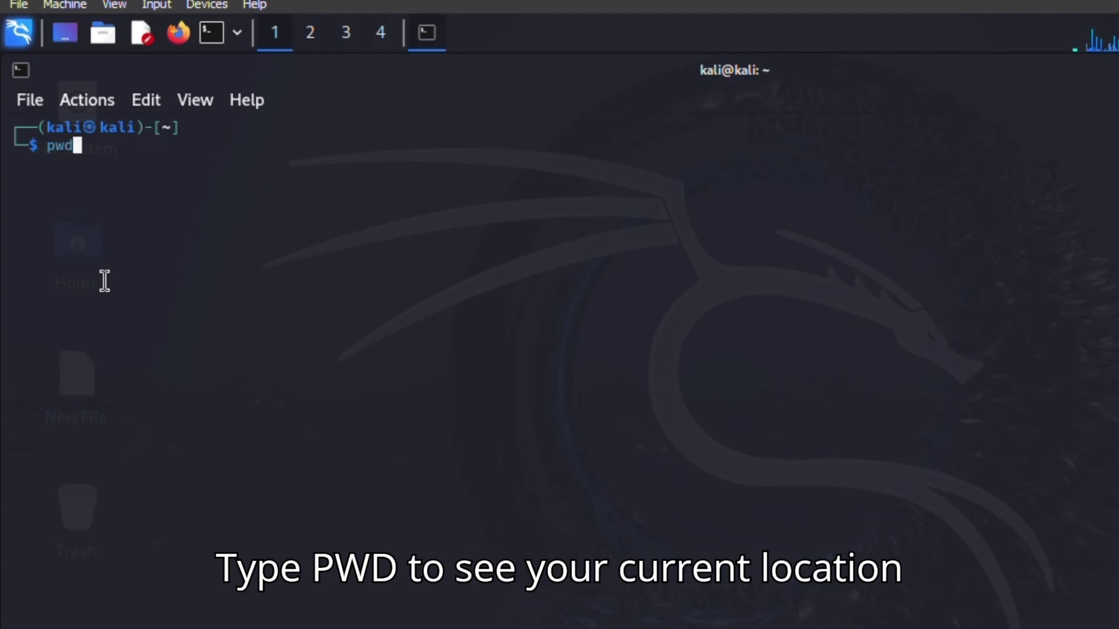
key(Return)
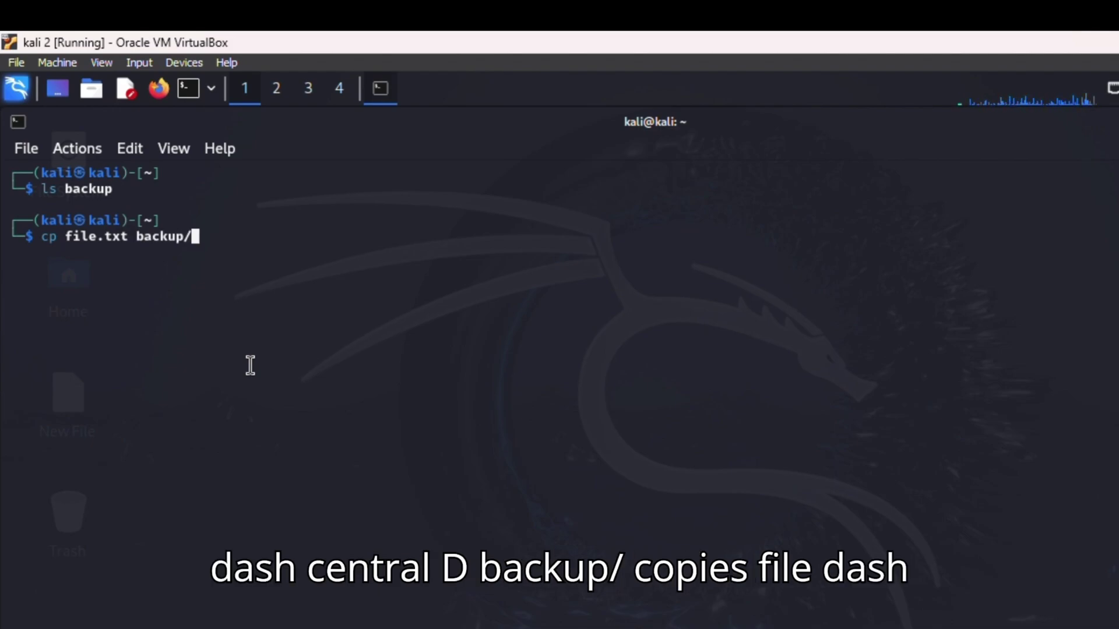
- Copy file.txt into backup/, then list home and backup/ to confirm the copy
key(Return)
text(ls)
key(Return)
text(ls backup/)
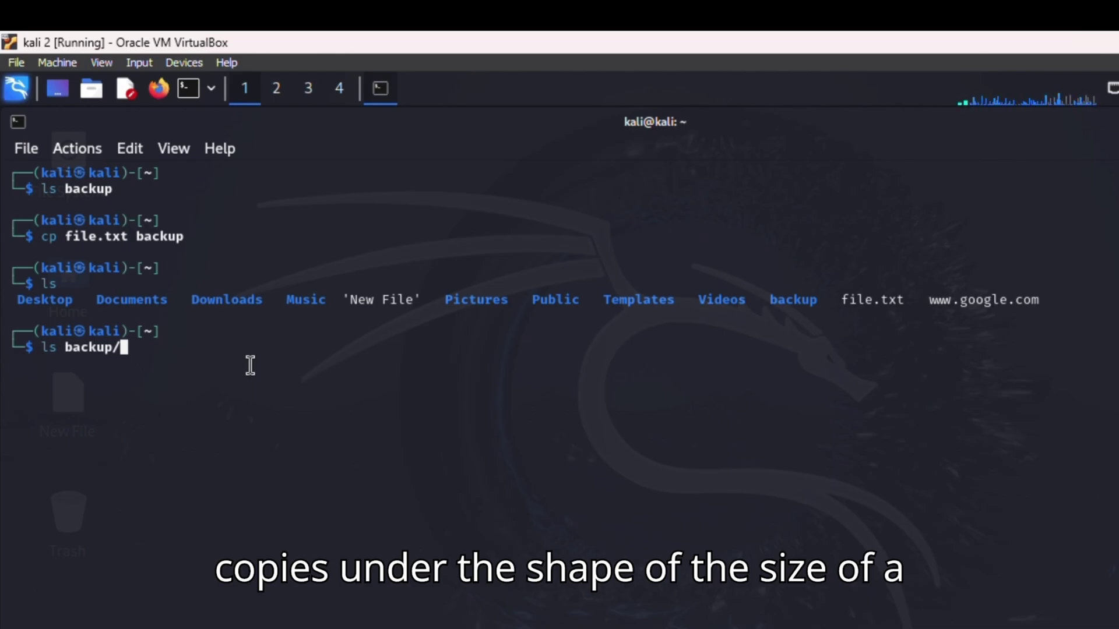
key(Return)
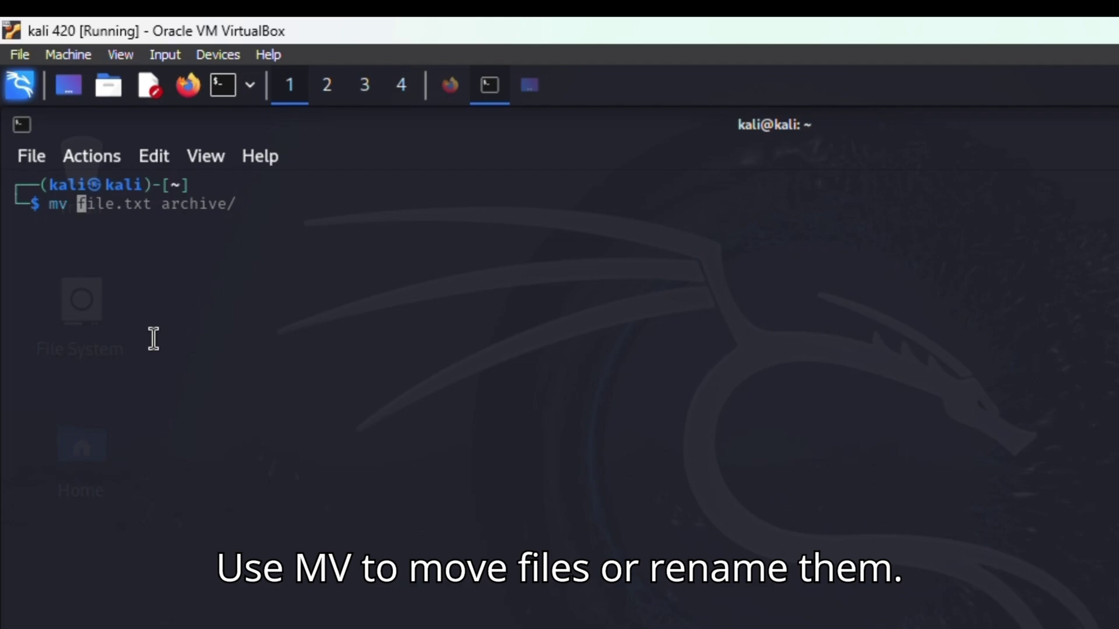
- Move file.txt into archive/, check the archive listing, and rename oldname.txt to newname.txt
key(Right)
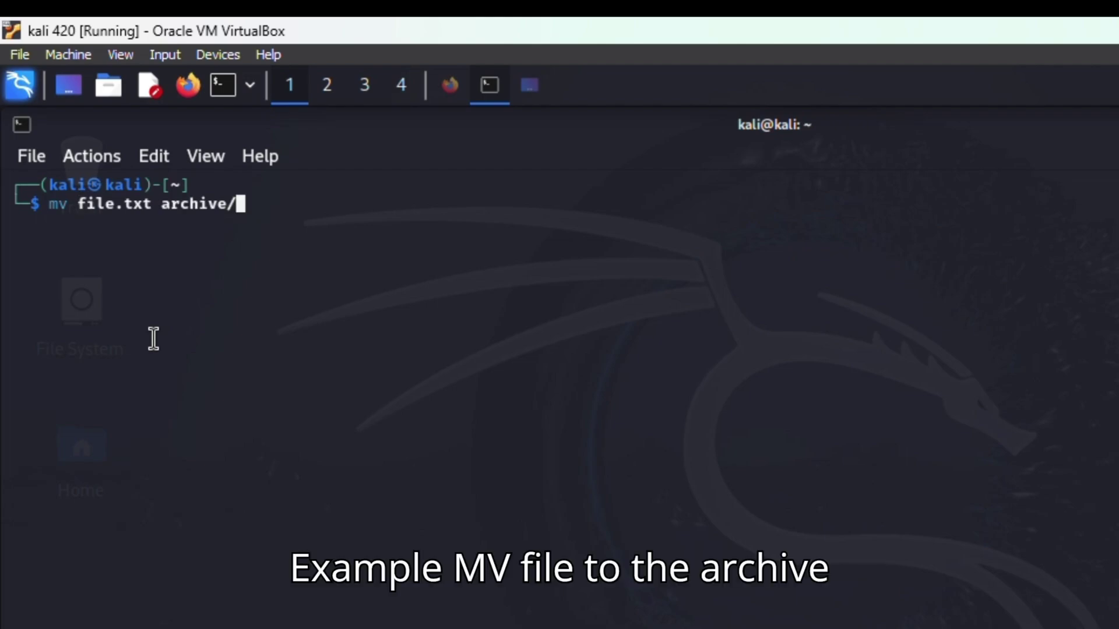
key(Return)
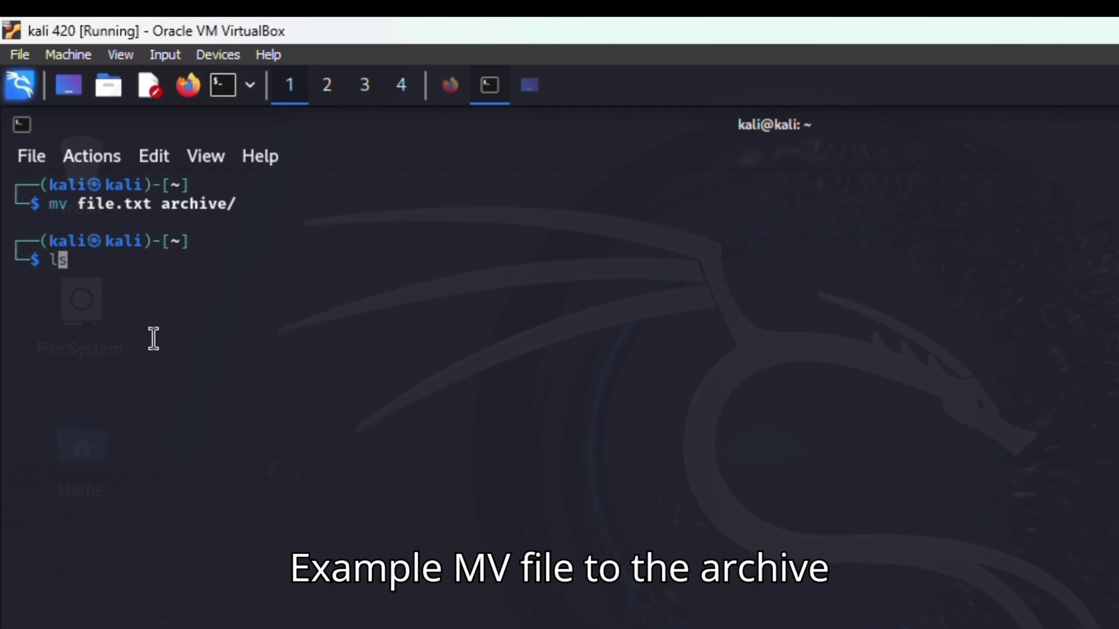
text(s a)
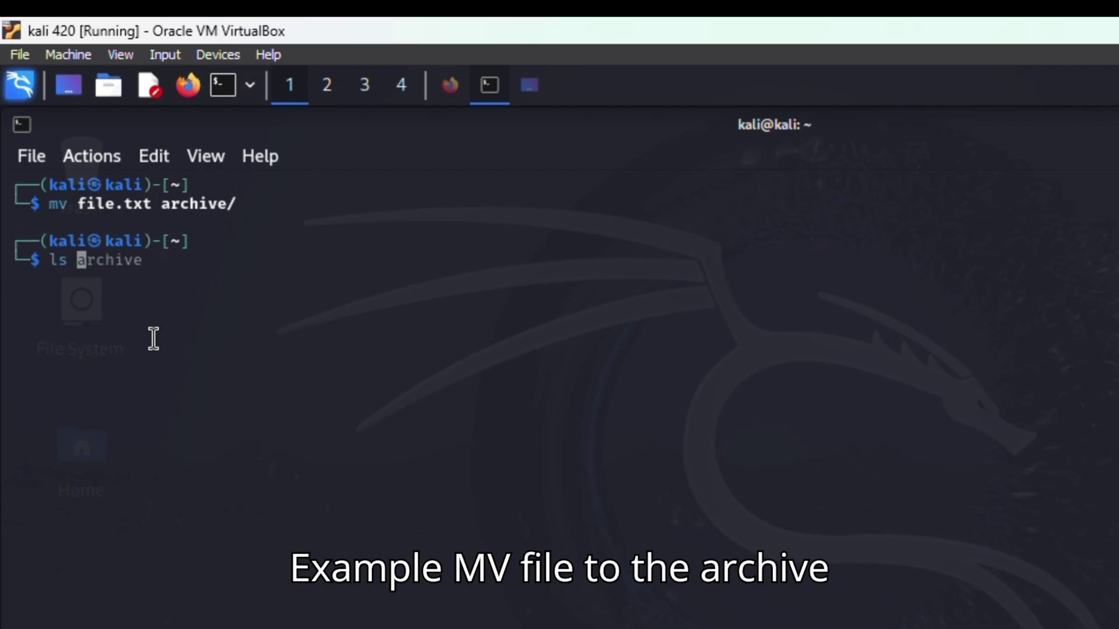
key(Right)
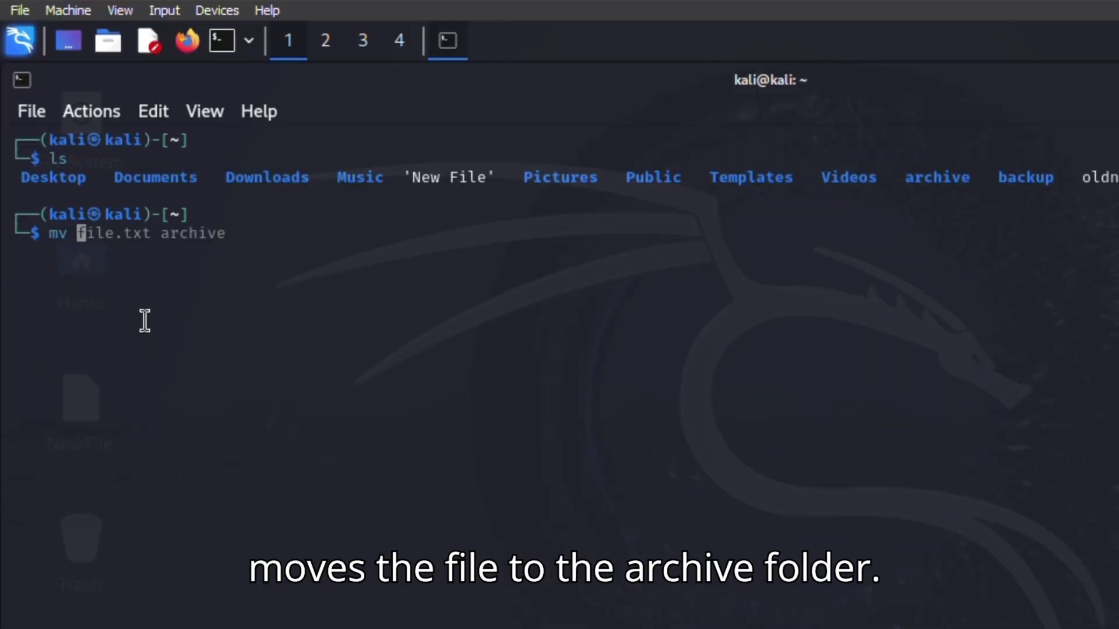
text(oldname.txt ne)
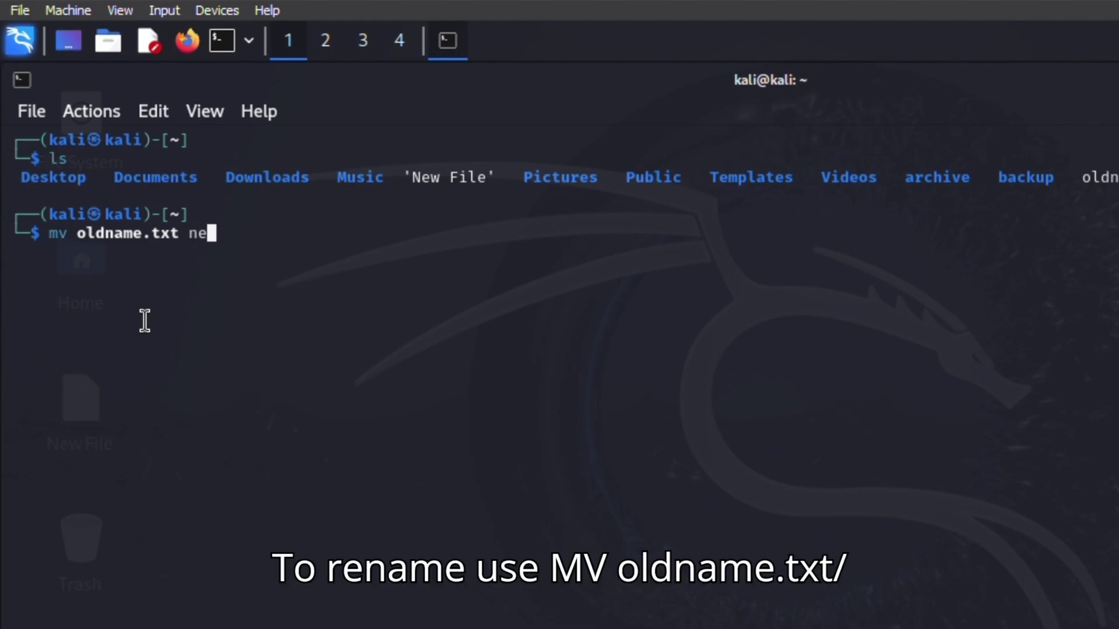
key(Return)
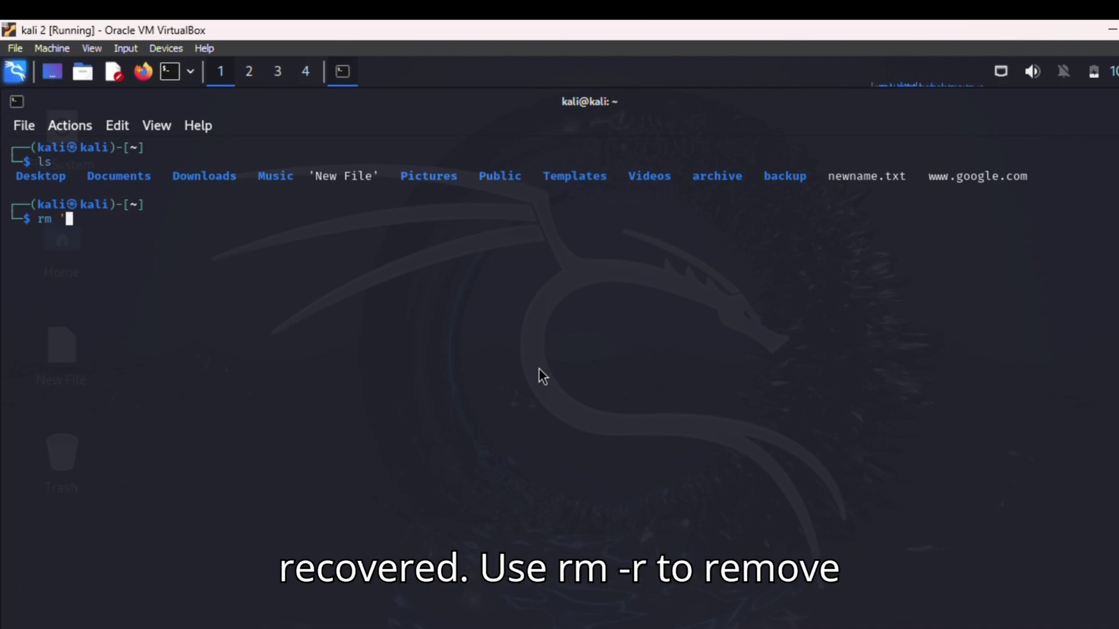
- Delete 'New File' with rm and list the home folder to confirm it's gone
key(Tab)
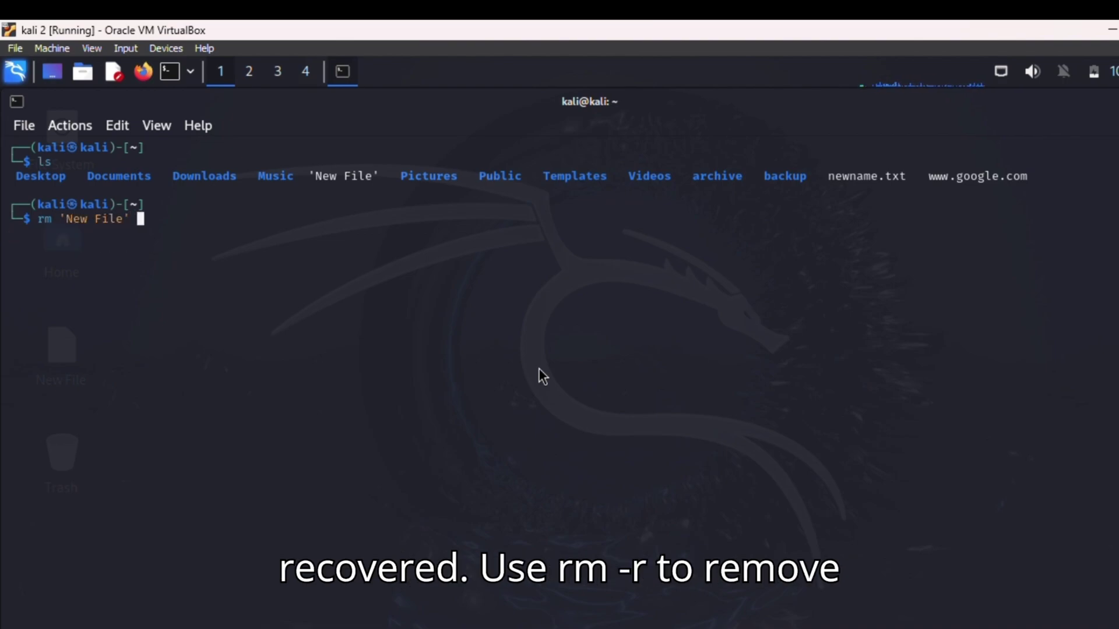
key(Return)
text(ls)
key(Return)
text(rm -r backup/)
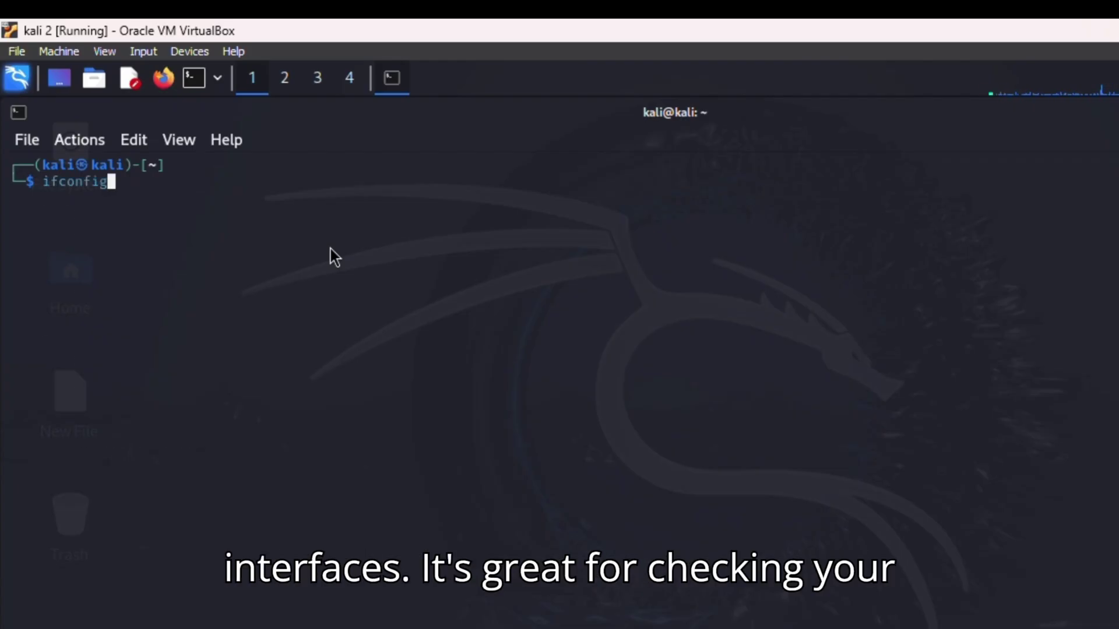
key(Return)
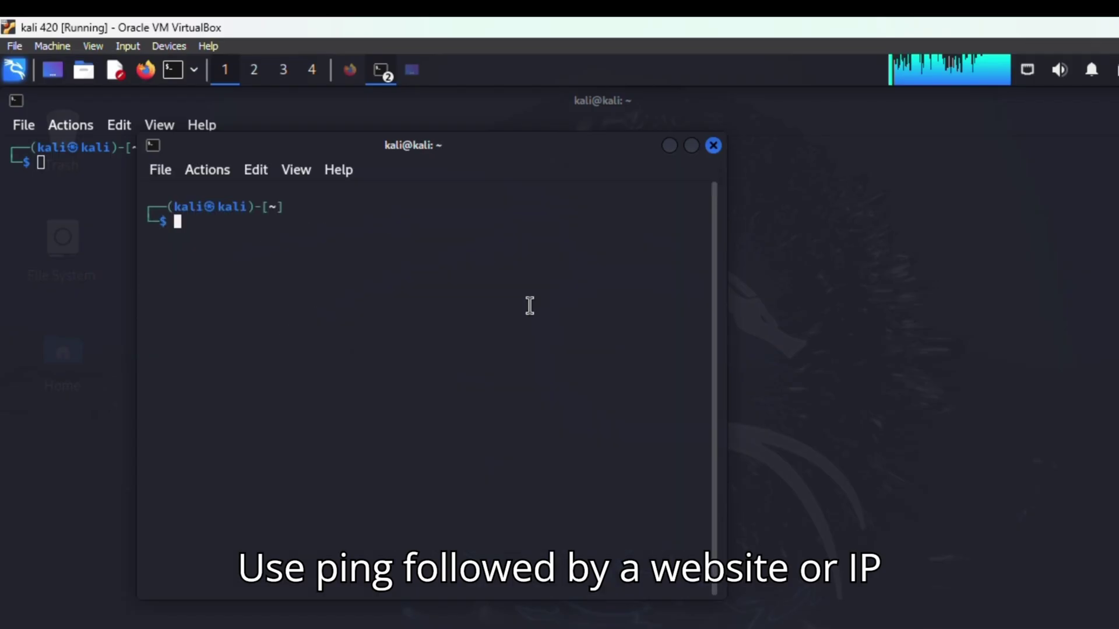
text(ping)
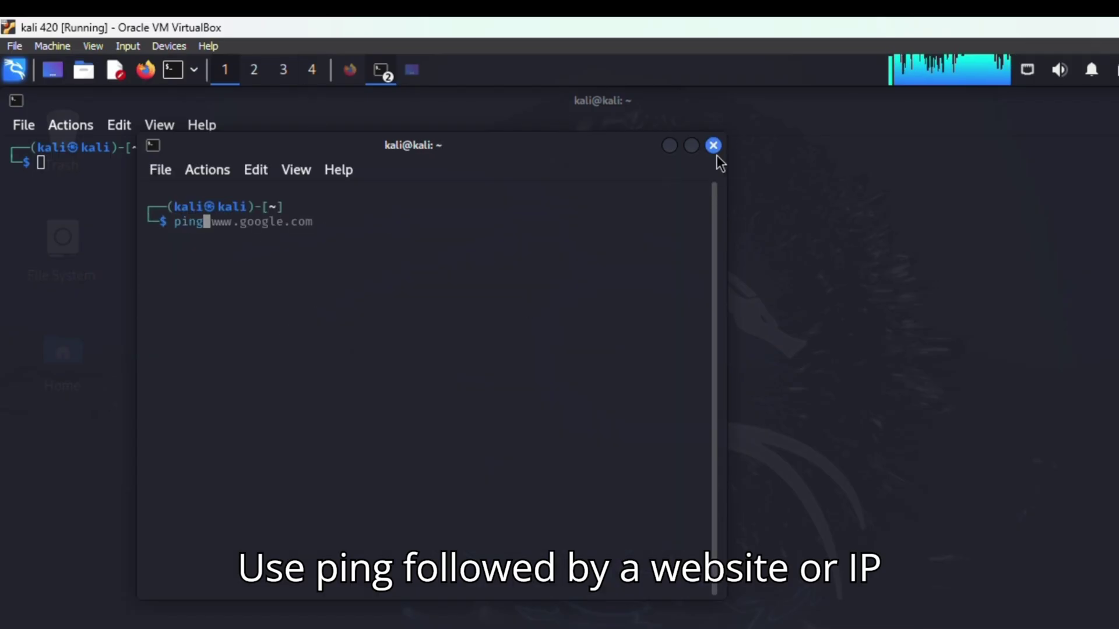
click(714, 145)
text(ping www.google.com)
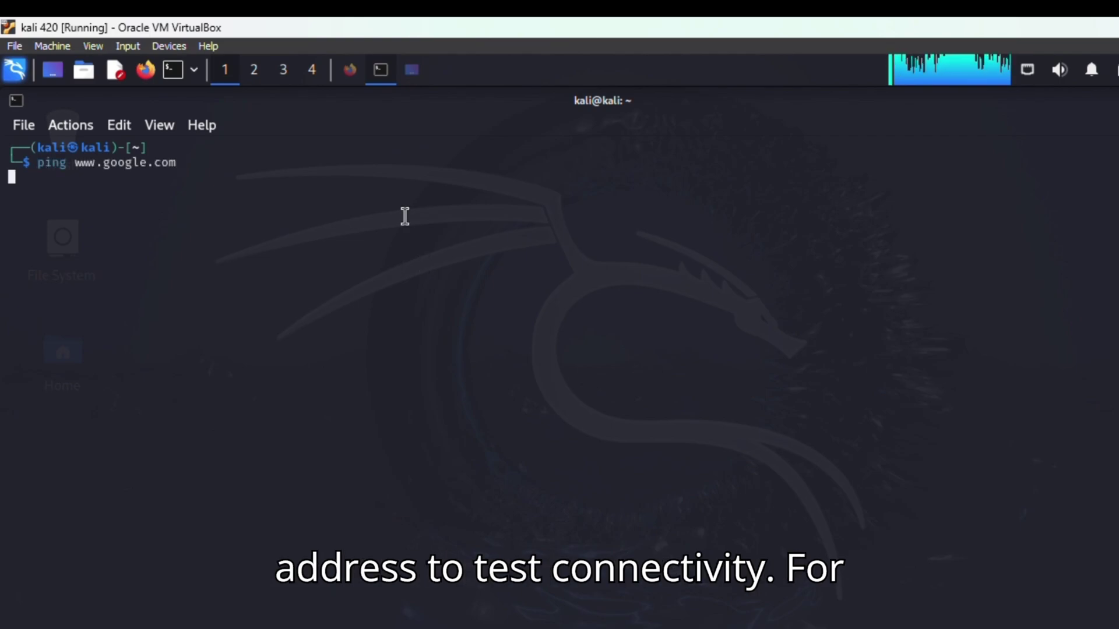
key(Right)
key(Return)
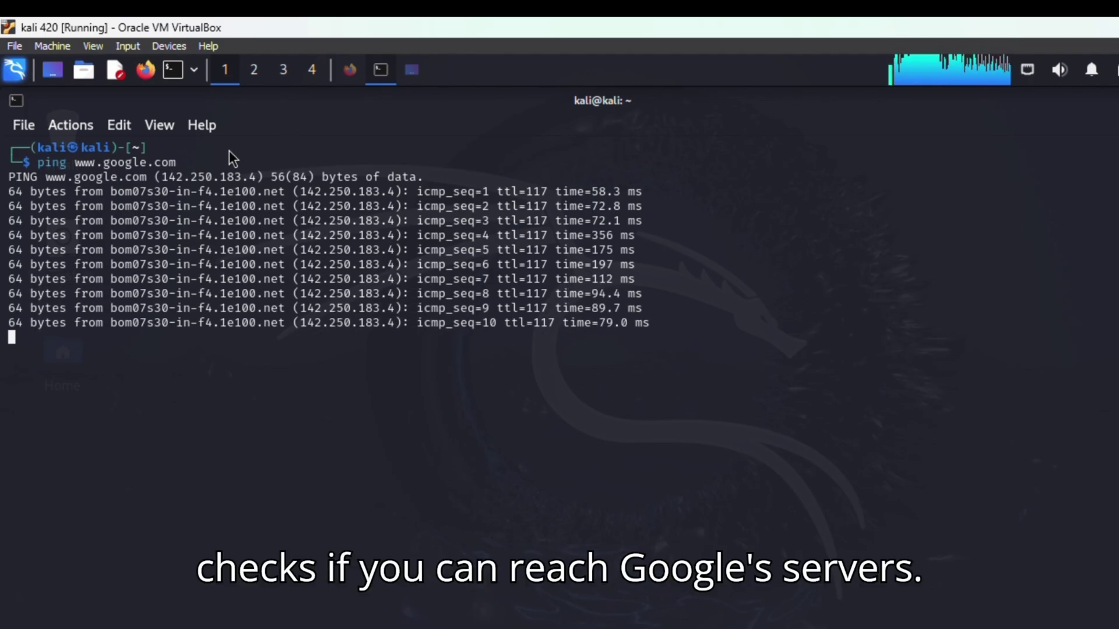
drag(162, 177, 256, 177)
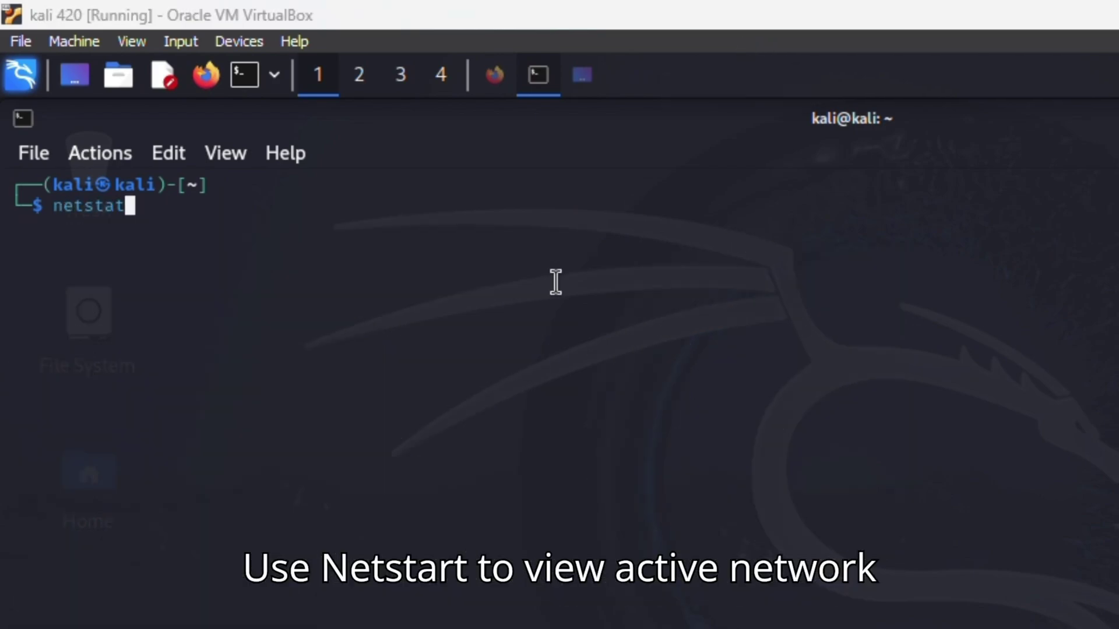
- Run netstat to display the active connected sockets
key(Return)
scroll(605, 430, up, 5)
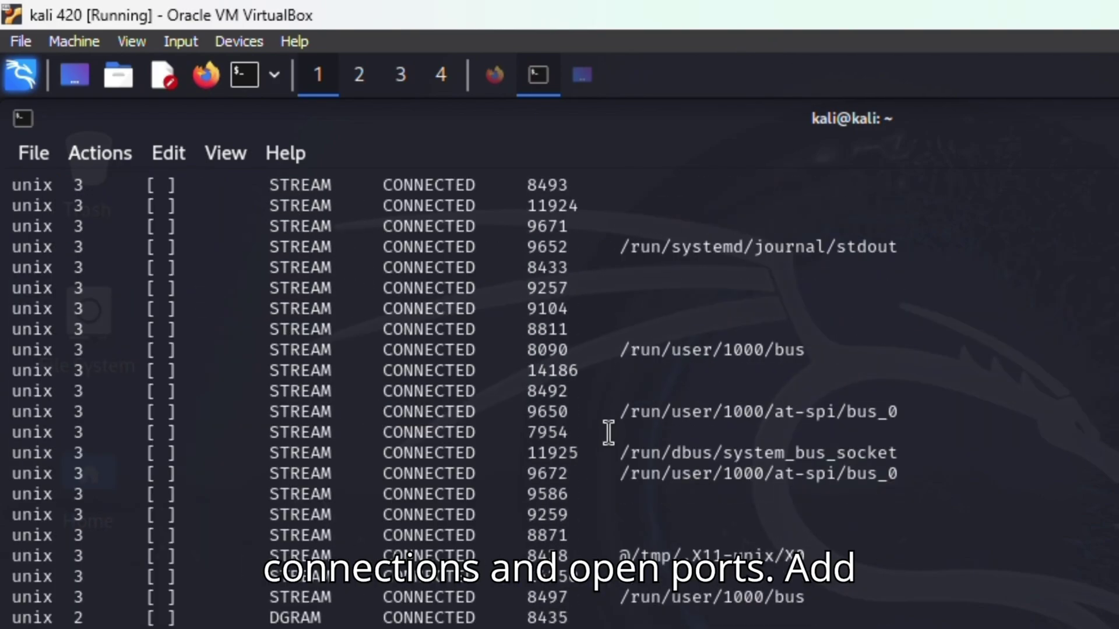
scroll(606, 431, down, 5)
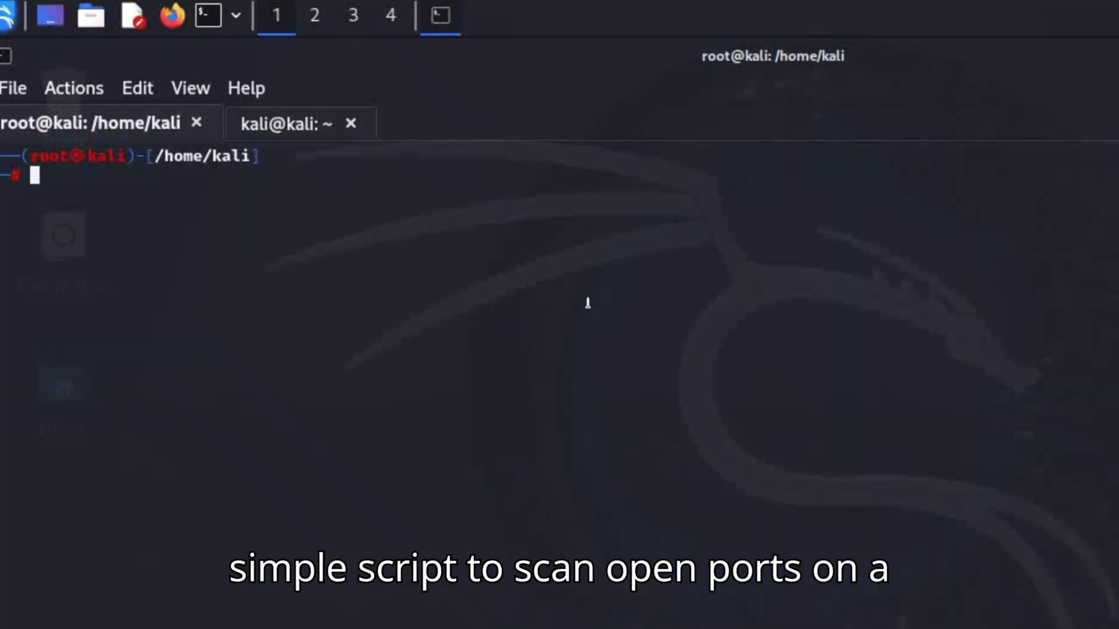
text(bash nmap.sh)
- Run bash nmap.sh in the root terminal tab
key(Return)
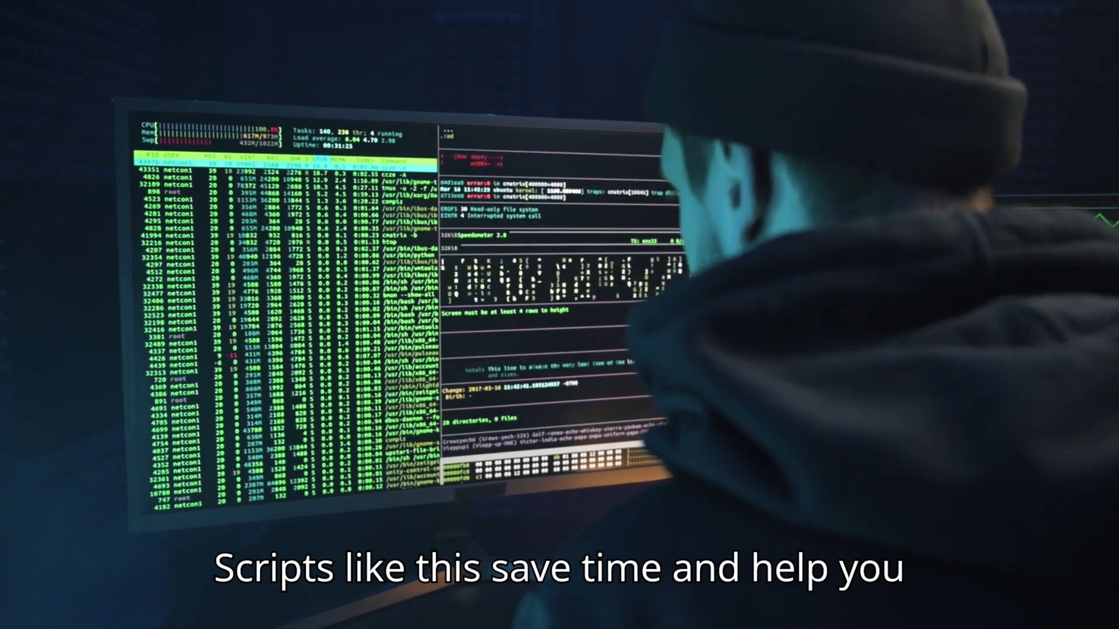